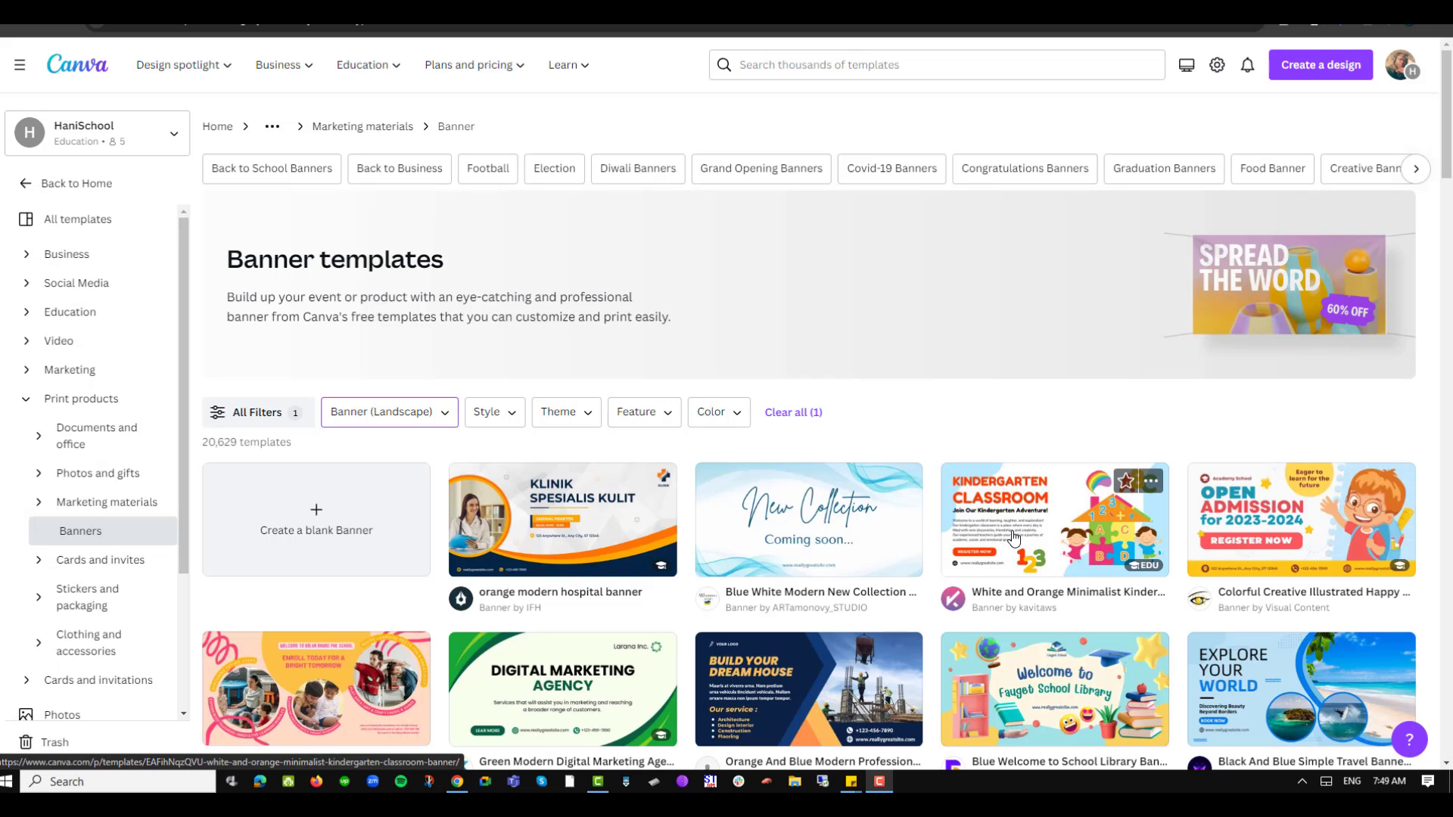
Scroll the Banner templates grid to find the White and Orange Minimalist Kindergarten Classroom banner
{"action": "scroll", "coordinate": [670, 473], "scroll_direction": "down", "scroll_amount": 5}
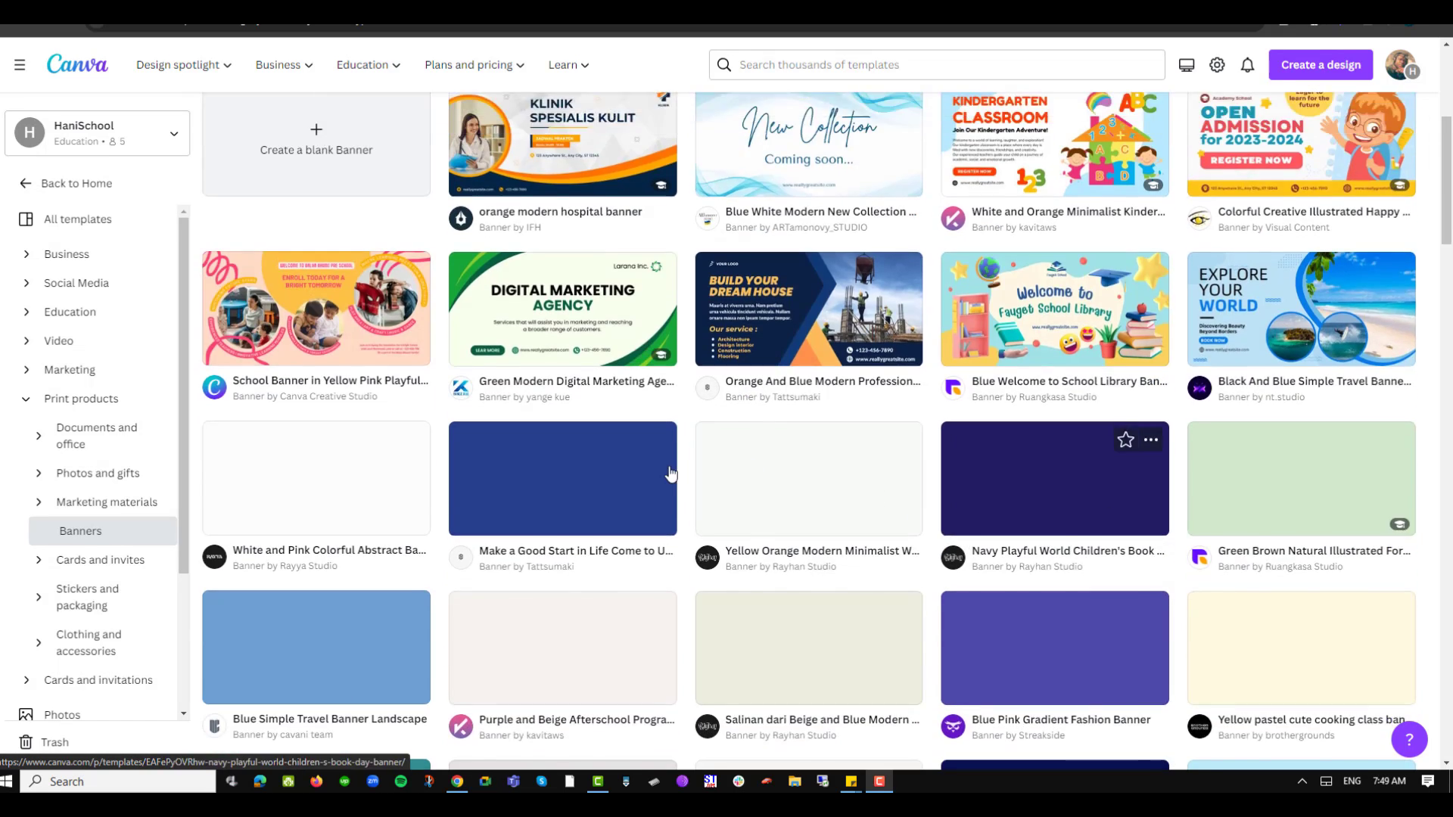
{"action": "scroll", "coordinate": [670, 473], "scroll_direction": "up", "scroll_amount": 5}
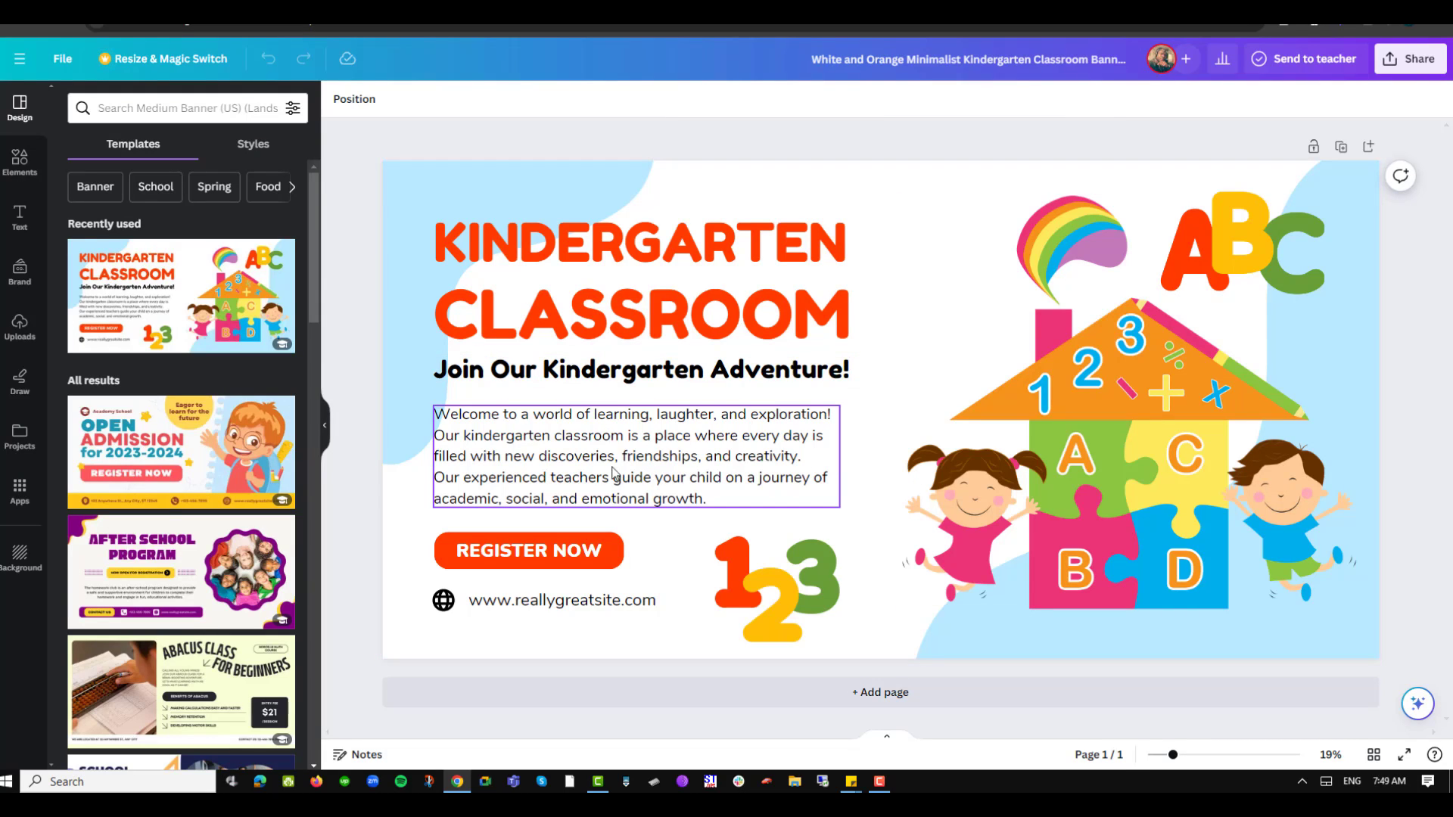
Set the welcome paragraph text box's transparency to about 77
{"action": "left_click", "coordinate": [508, 469]}
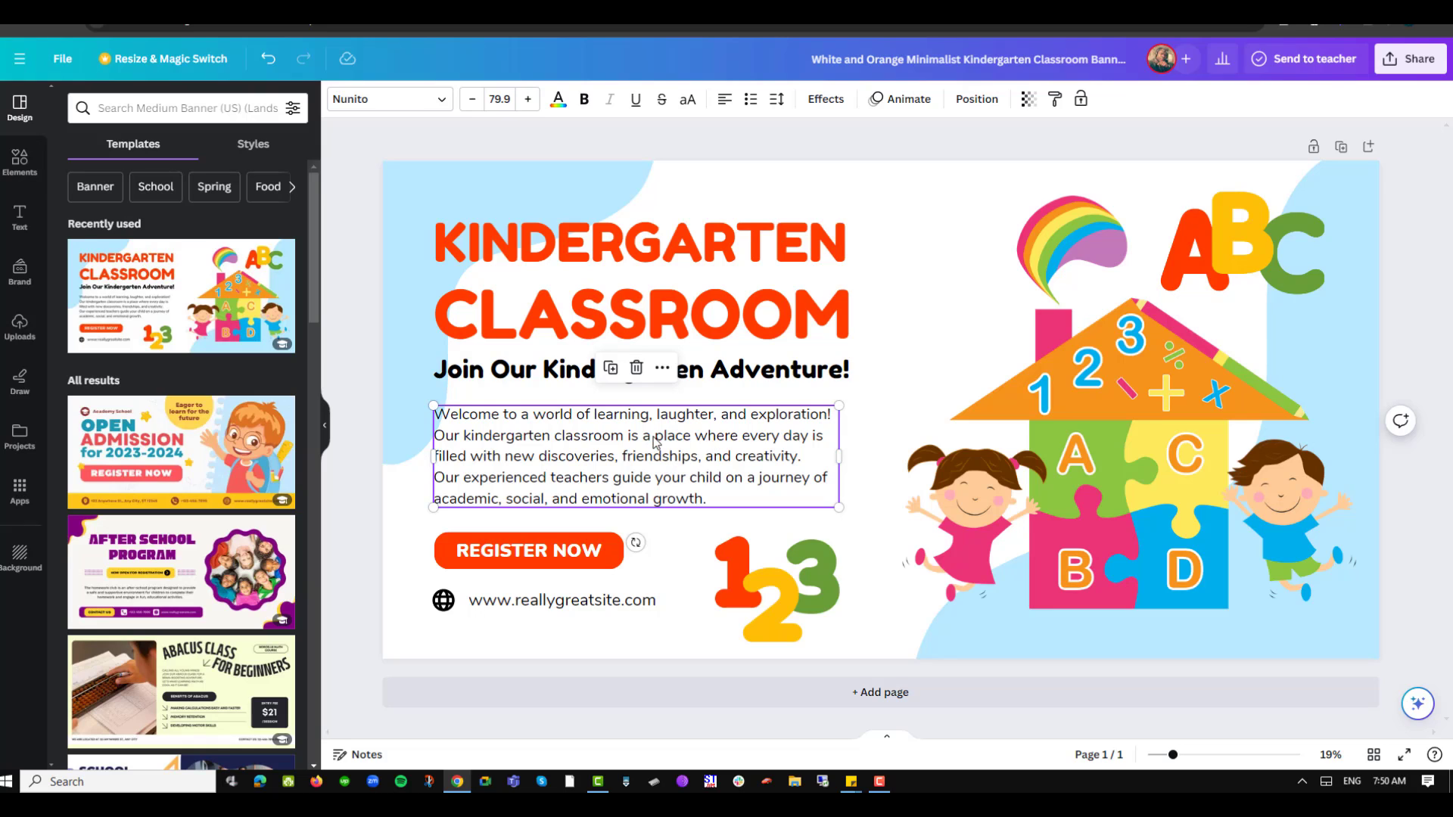
{"action": "left_click", "coordinate": [1028, 99]}
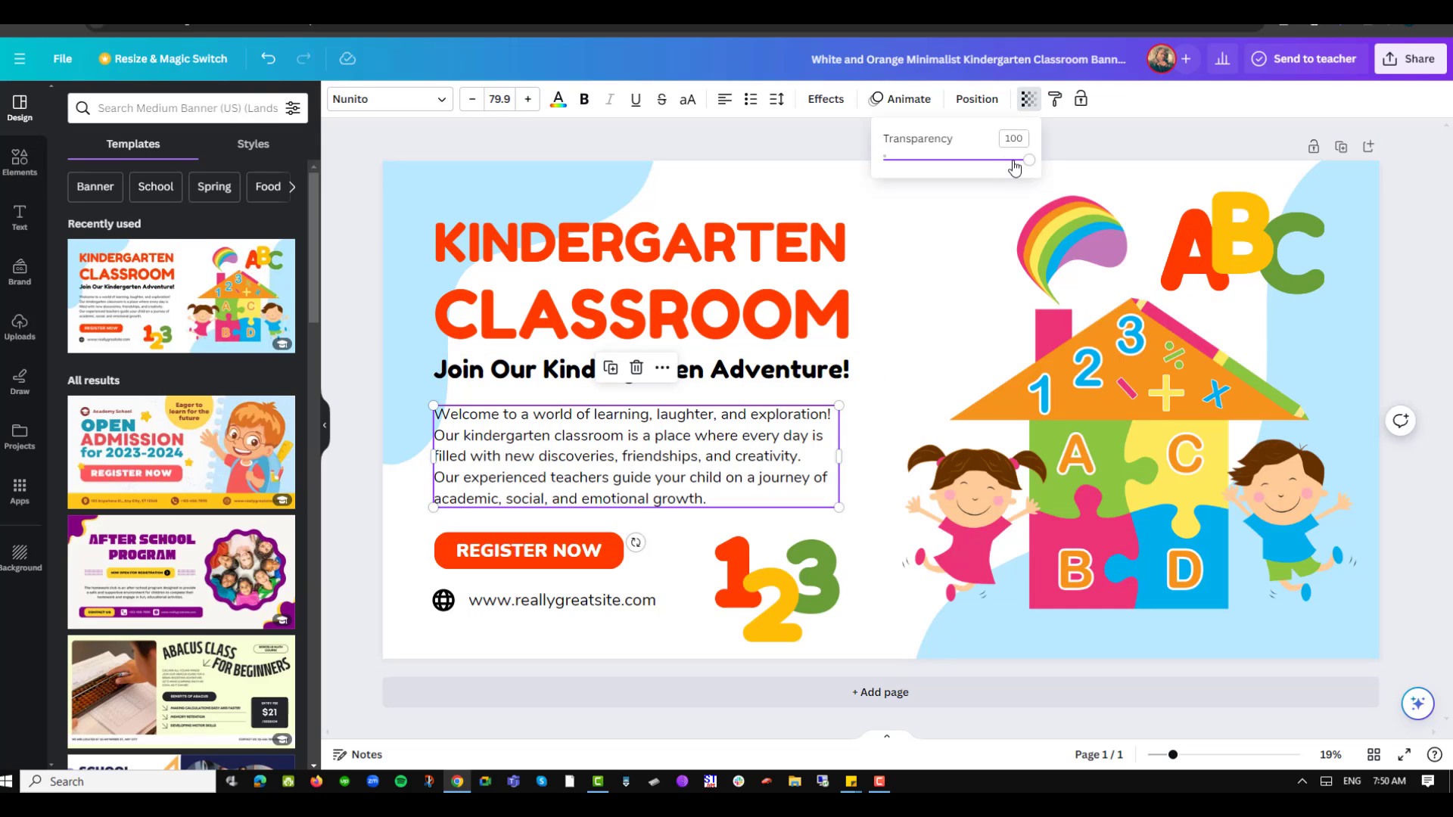
{"action": "mouse_move", "coordinate": [1028, 164]}
{"action": "left_mouse_down"}
{"action": "mouse_move", "coordinate": [895, 168]}
{"action": "mouse_move", "coordinate": [1009, 170]}
{"action": "left_mouse_up"}
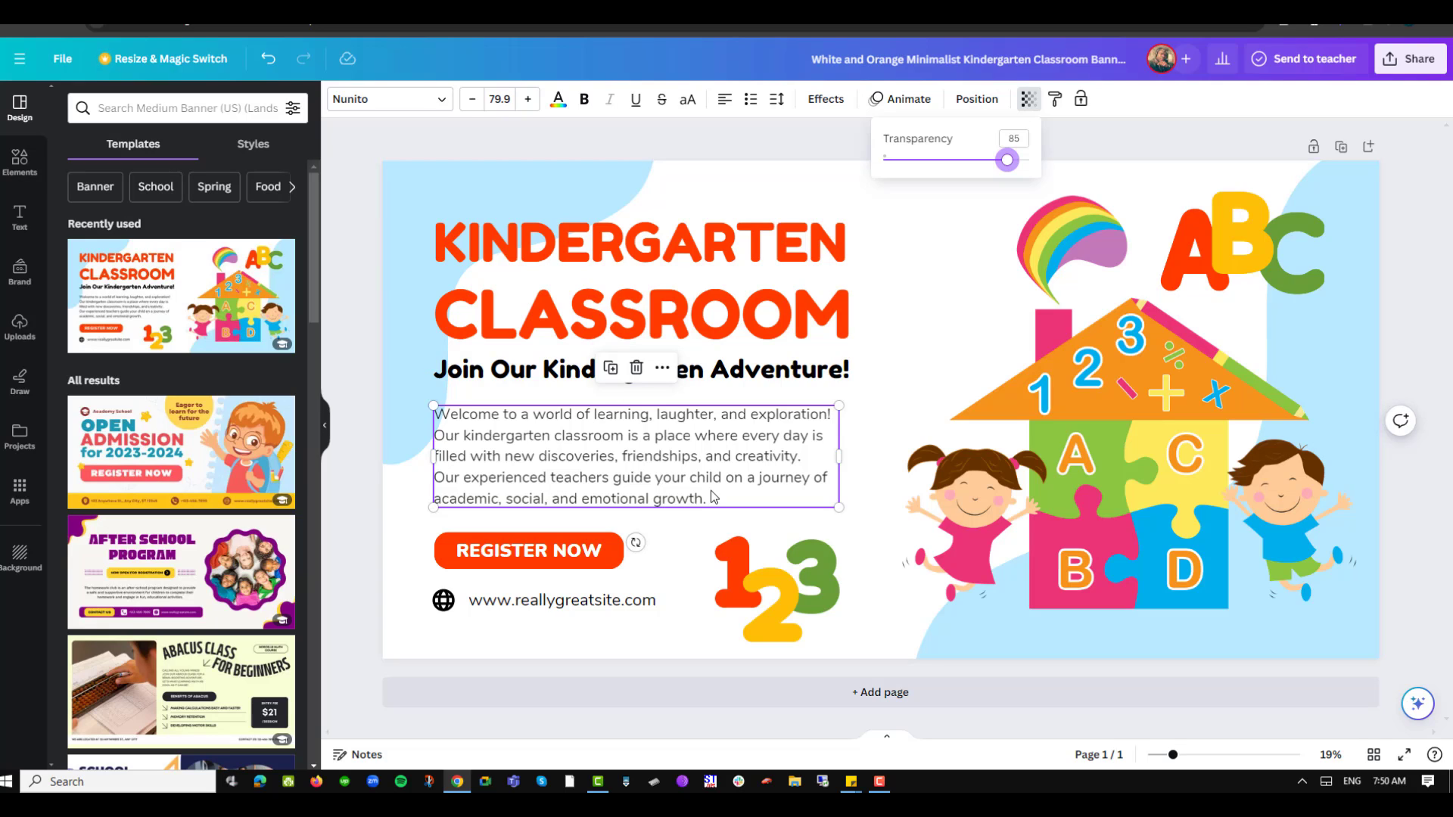
{"action": "mouse_move", "coordinate": [1007, 160]}
{"action": "left_mouse_down"}
{"action": "mouse_move", "coordinate": [918, 161]}
{"action": "mouse_move", "coordinate": [1019, 160]}
{"action": "left_mouse_up"}
{"action": "left_click", "coordinate": [865, 416]}
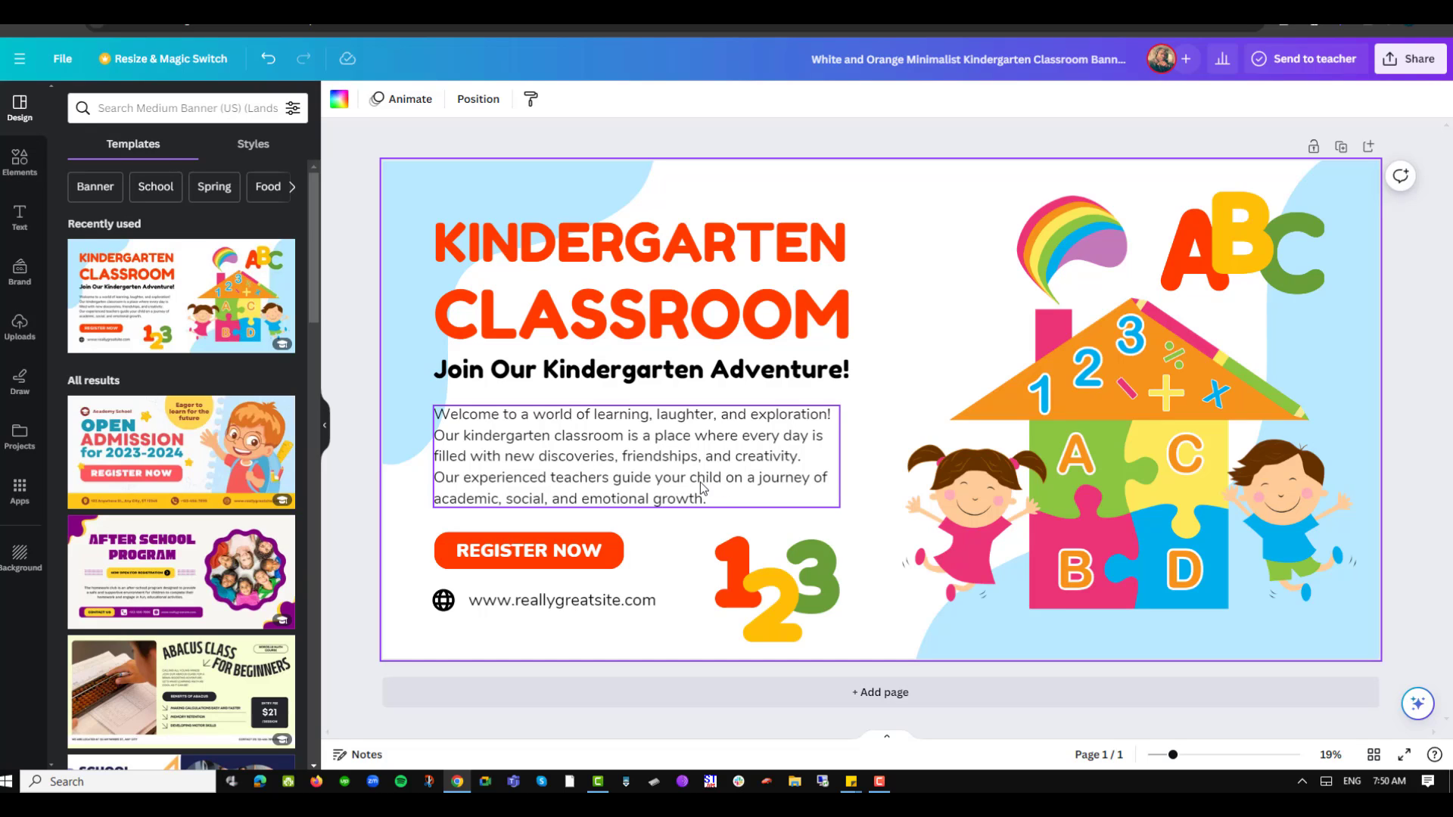
Download the kindergarten banner as a PNG, then add a blank second page
{"action": "left_click", "coordinate": [1382, 68]}
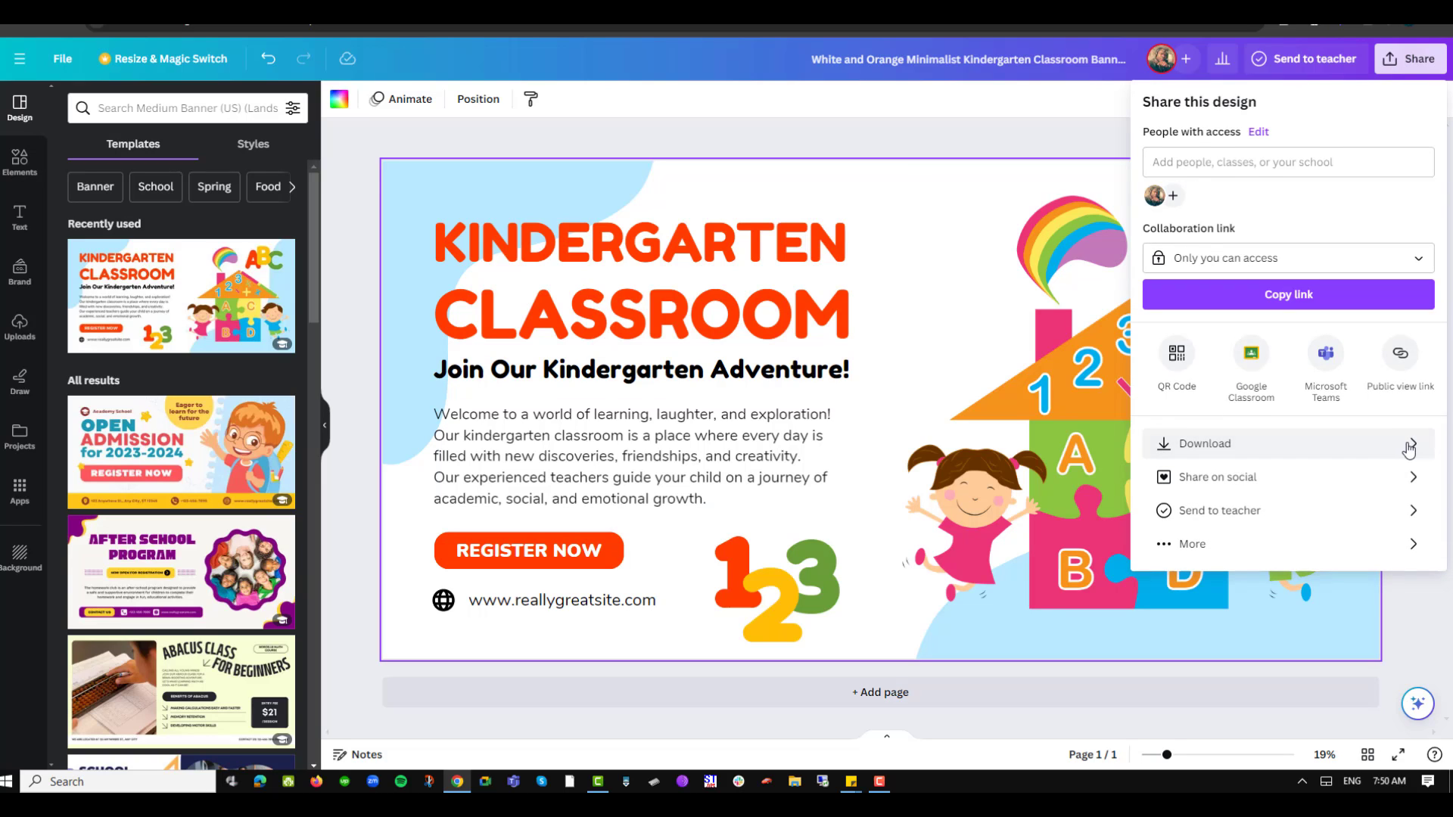
{"action": "left_click", "coordinate": [1404, 447]}
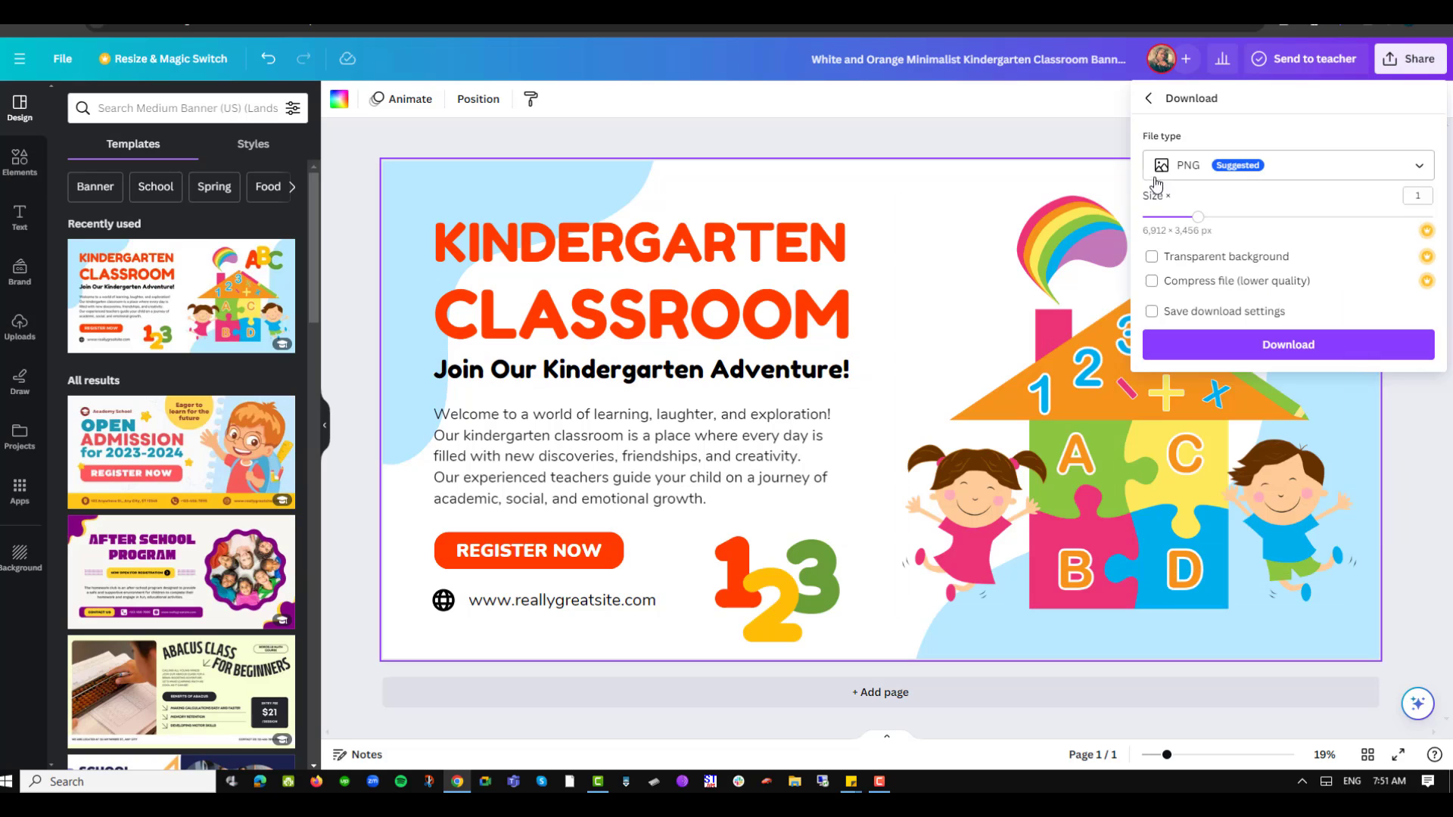
{"action": "left_click", "coordinate": [1281, 358]}
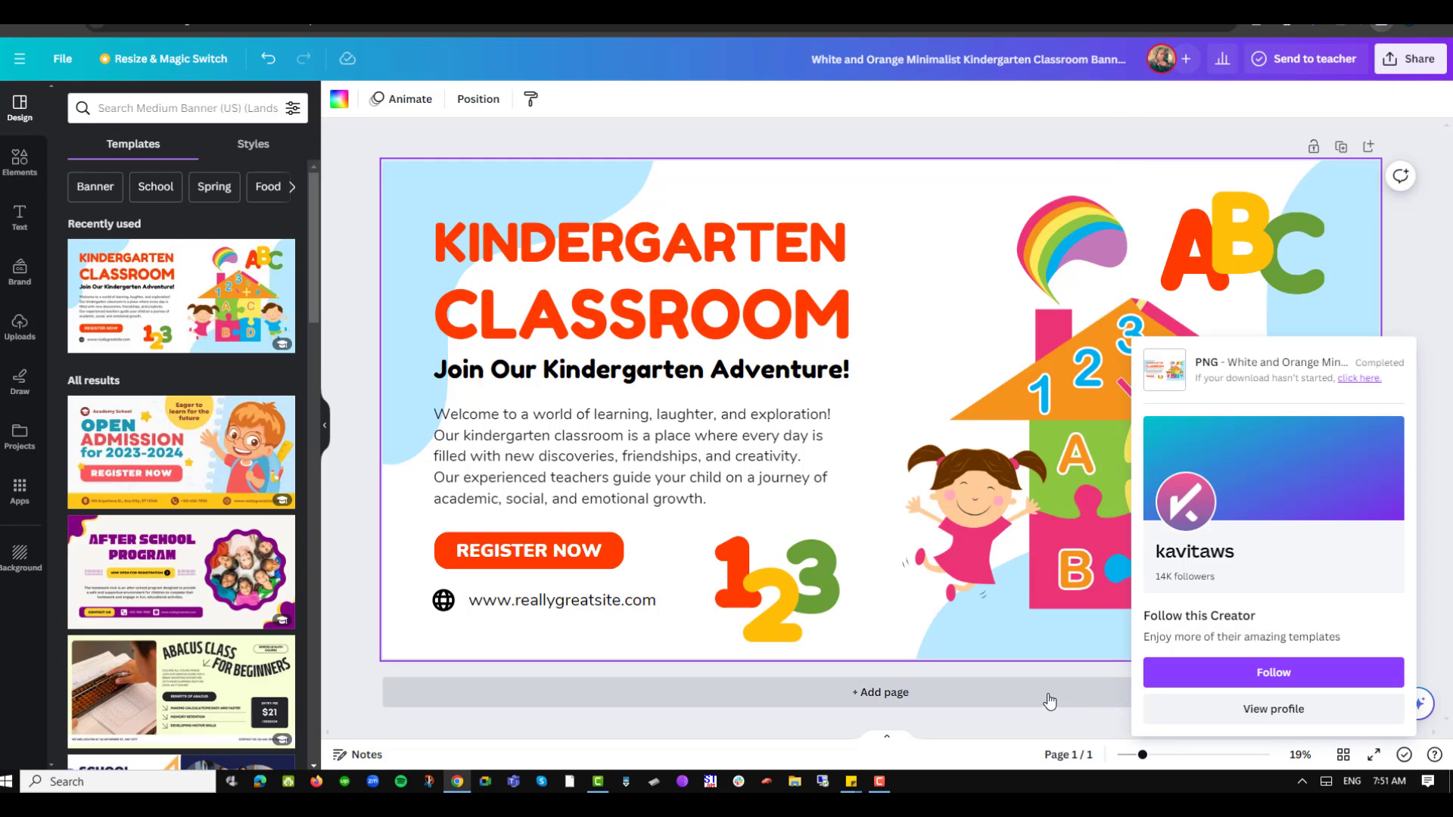
{"action": "left_click", "coordinate": [1049, 694]}
Upload the downloaded banner PNG from Chrome's downloads into Canva's Uploads
{"action": "scroll", "coordinate": [655, 449], "scroll_direction": "up", "scroll_amount": 4}
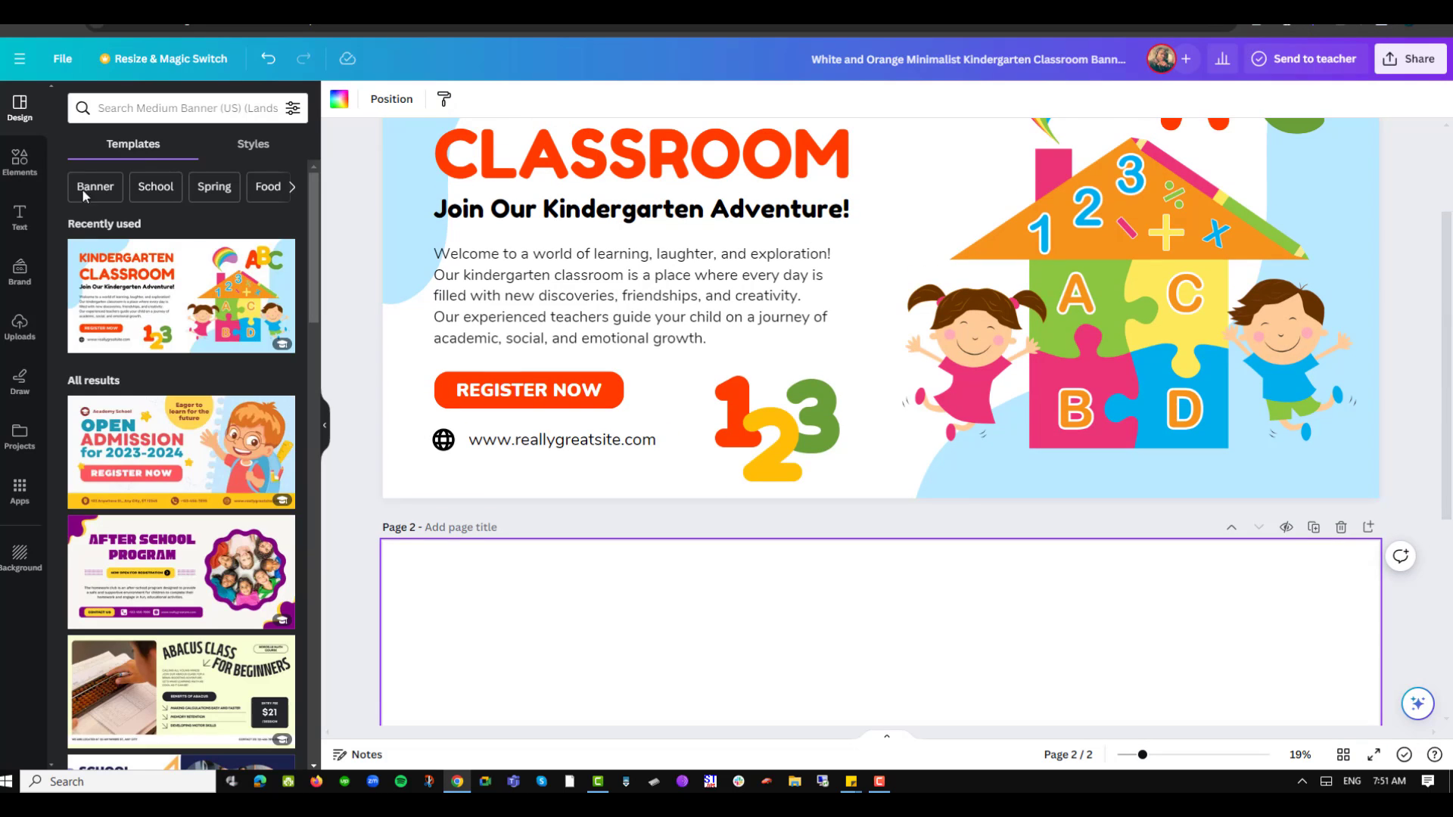
{"action": "left_click", "coordinate": [20, 326]}
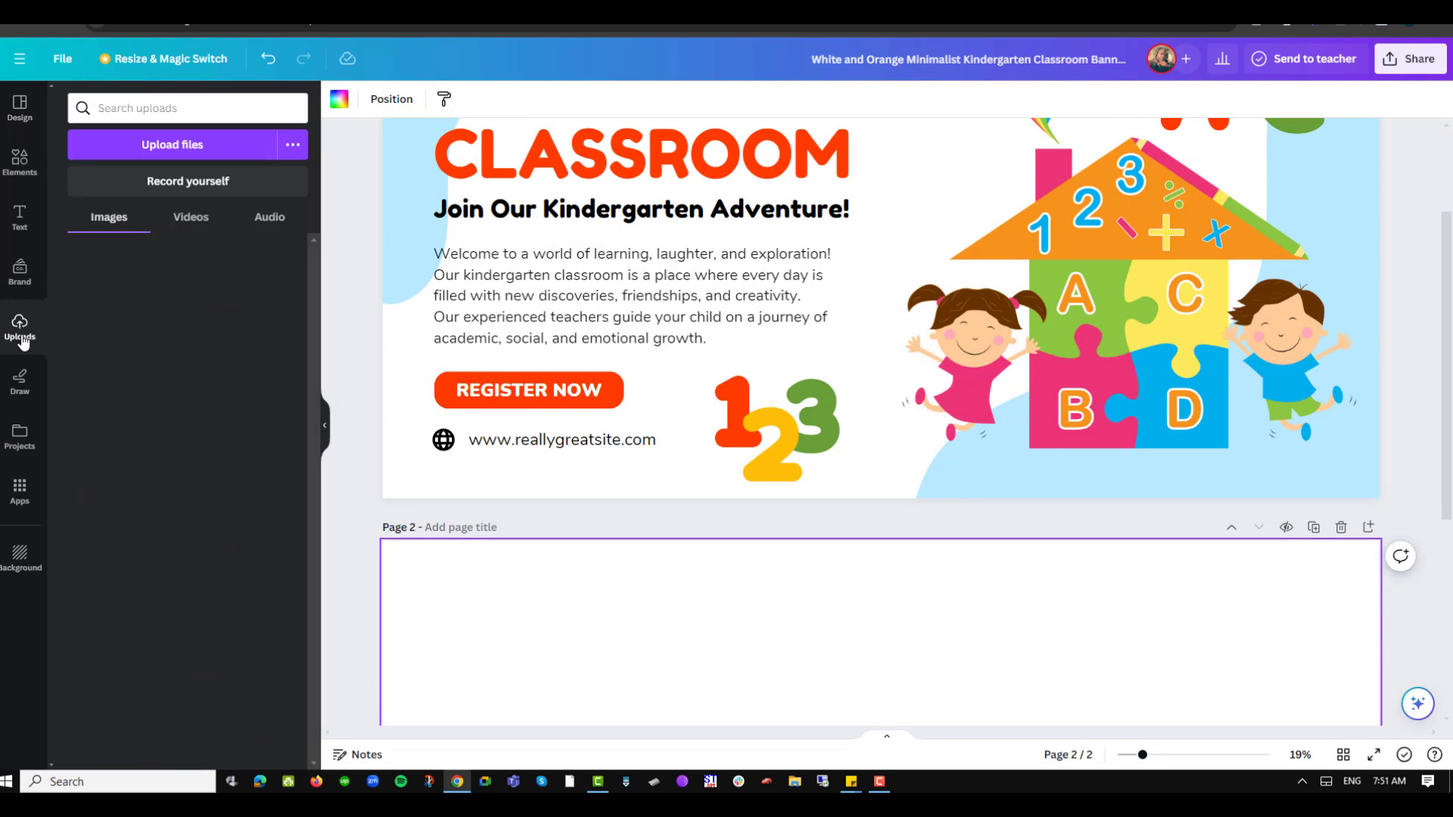
{"action": "left_click", "coordinate": [1381, 24]}
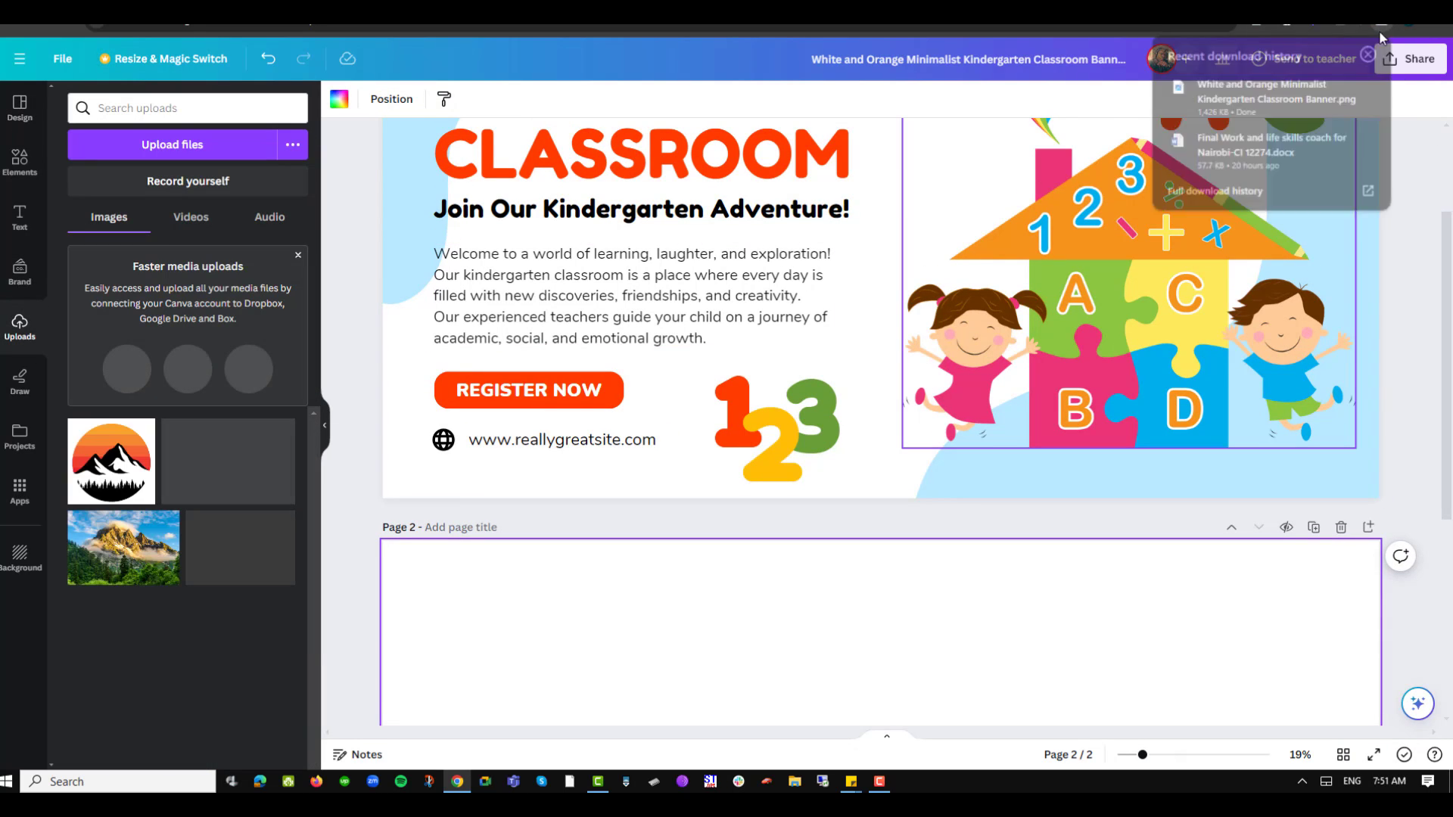
{"action": "left_click_drag", "start_coordinate": [1245, 90], "coordinate": [237, 644]}
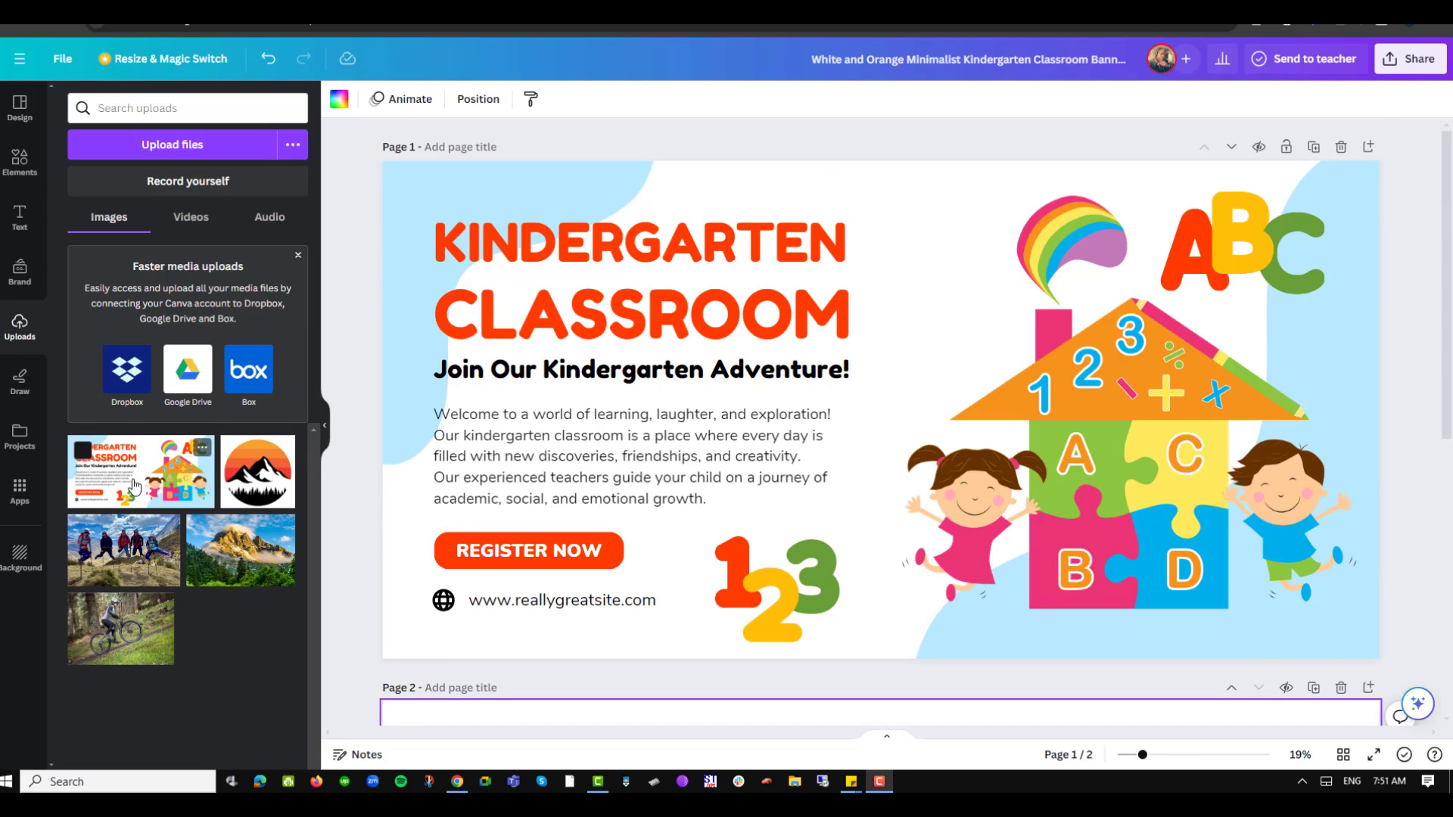
Place the uploaded banner image on page 1 and stretch it to cover the whole page
{"action": "left_click", "coordinate": [144, 475]}
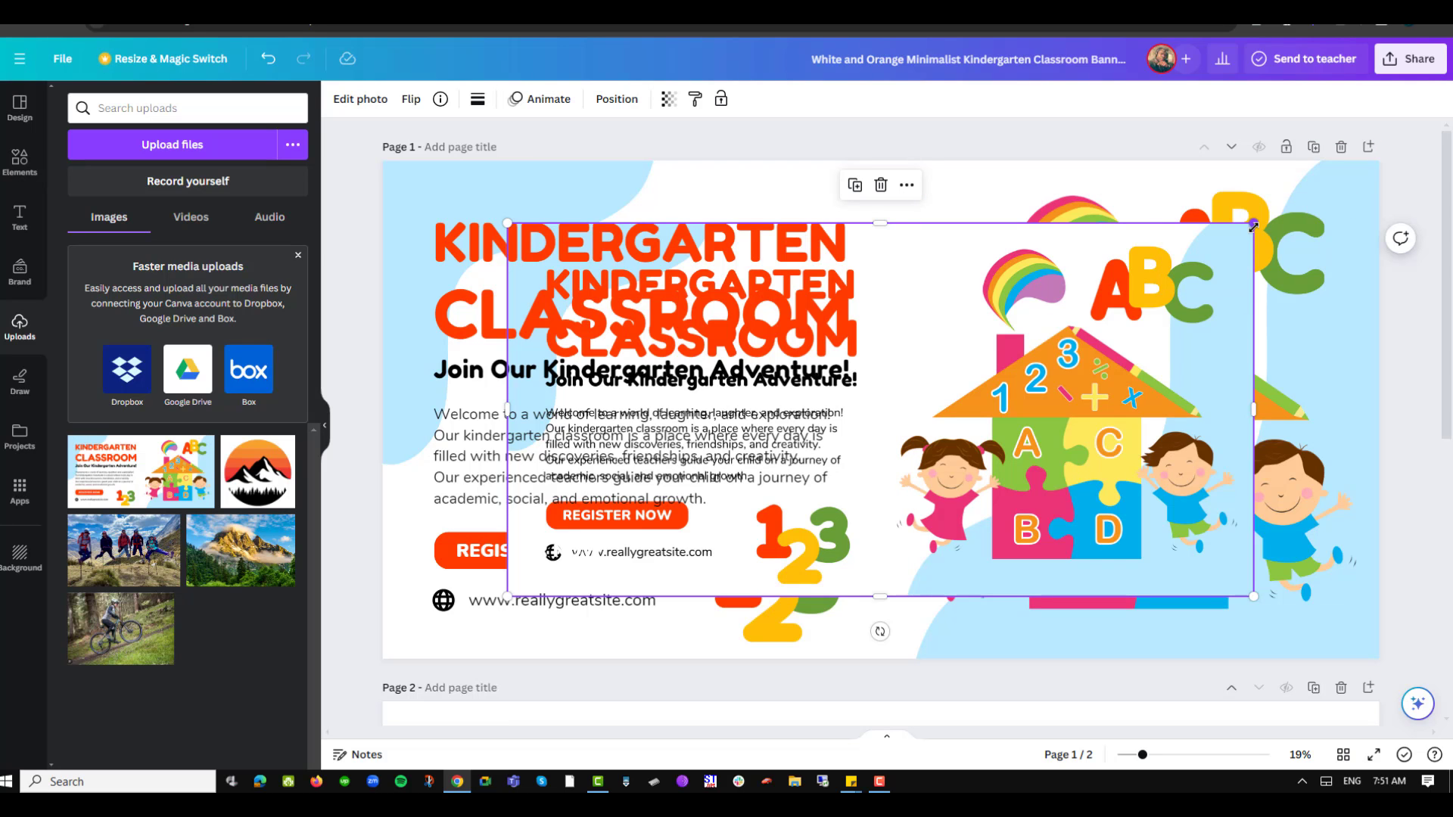
{"action": "left_click_drag", "start_coordinate": [1254, 224], "coordinate": [1383, 166]}
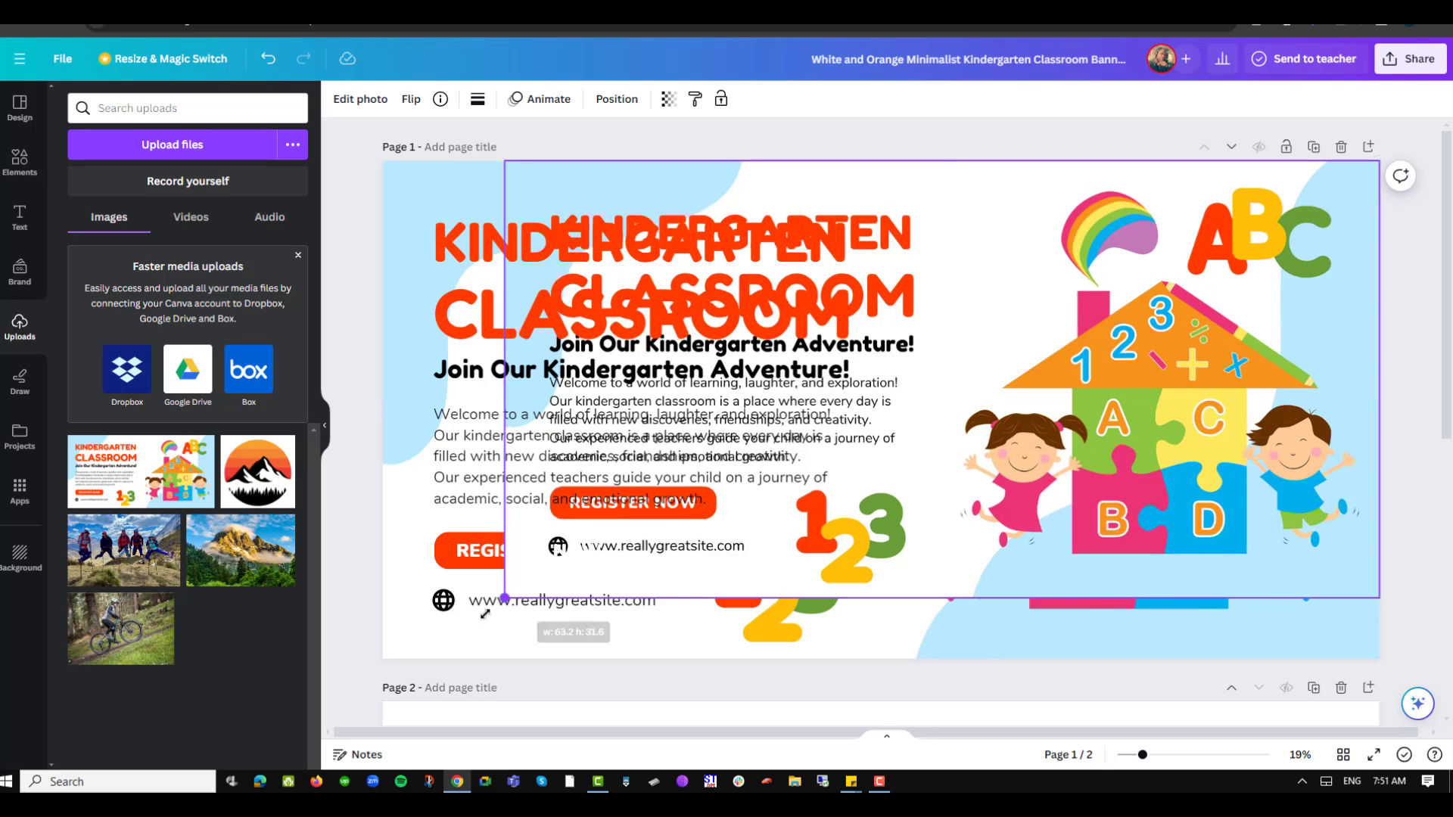
{"action": "left_click_drag", "start_coordinate": [486, 604], "coordinate": [535, 175]}
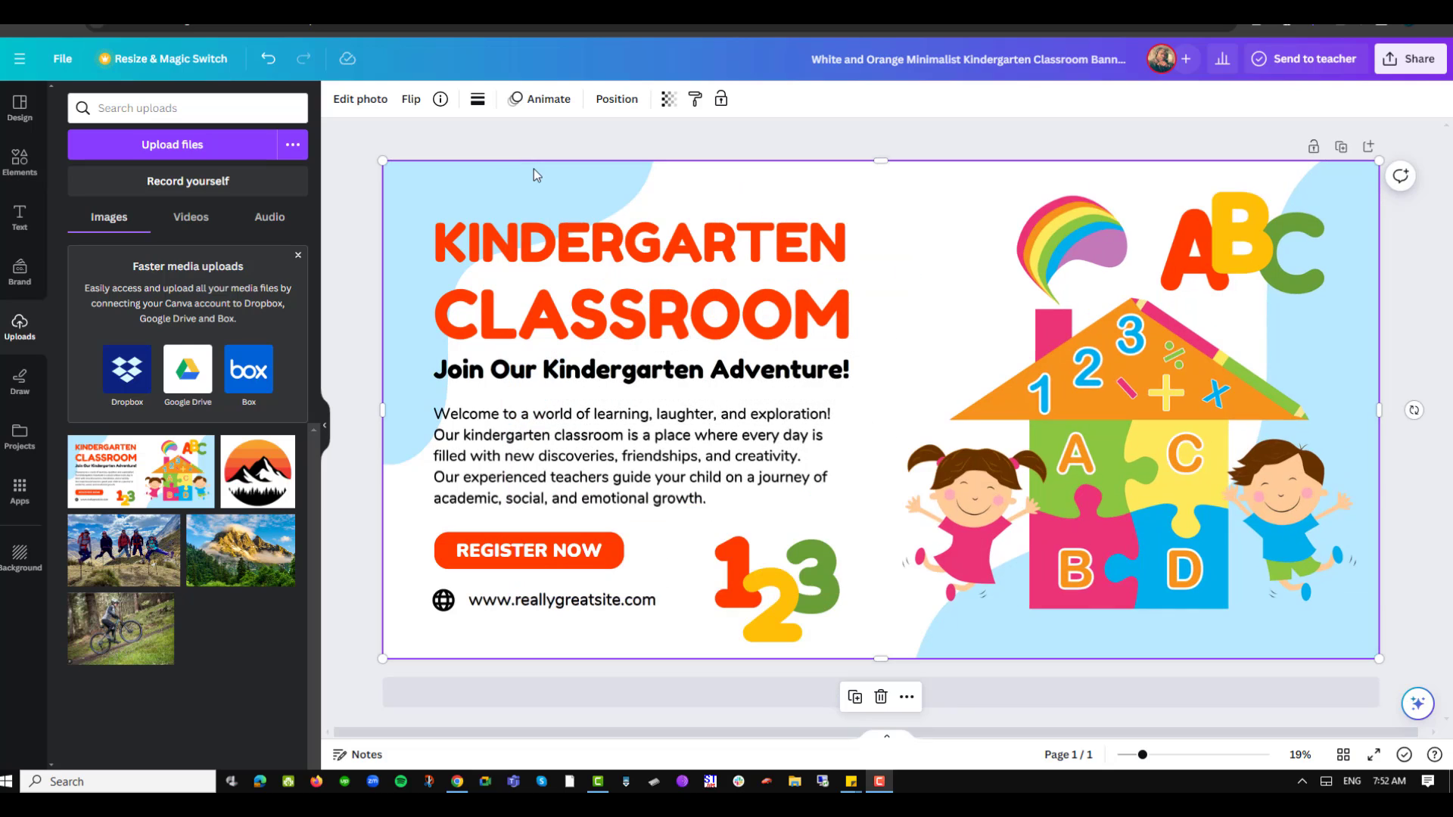
Crop the overlaid banner image up from the bottom toward the welcome paragraph
{"action": "left_click", "coordinate": [374, 105]}
{"action": "left_click_drag", "start_coordinate": [881, 659], "coordinate": [875, 504]}
{"action": "left_click", "coordinate": [840, 498]}
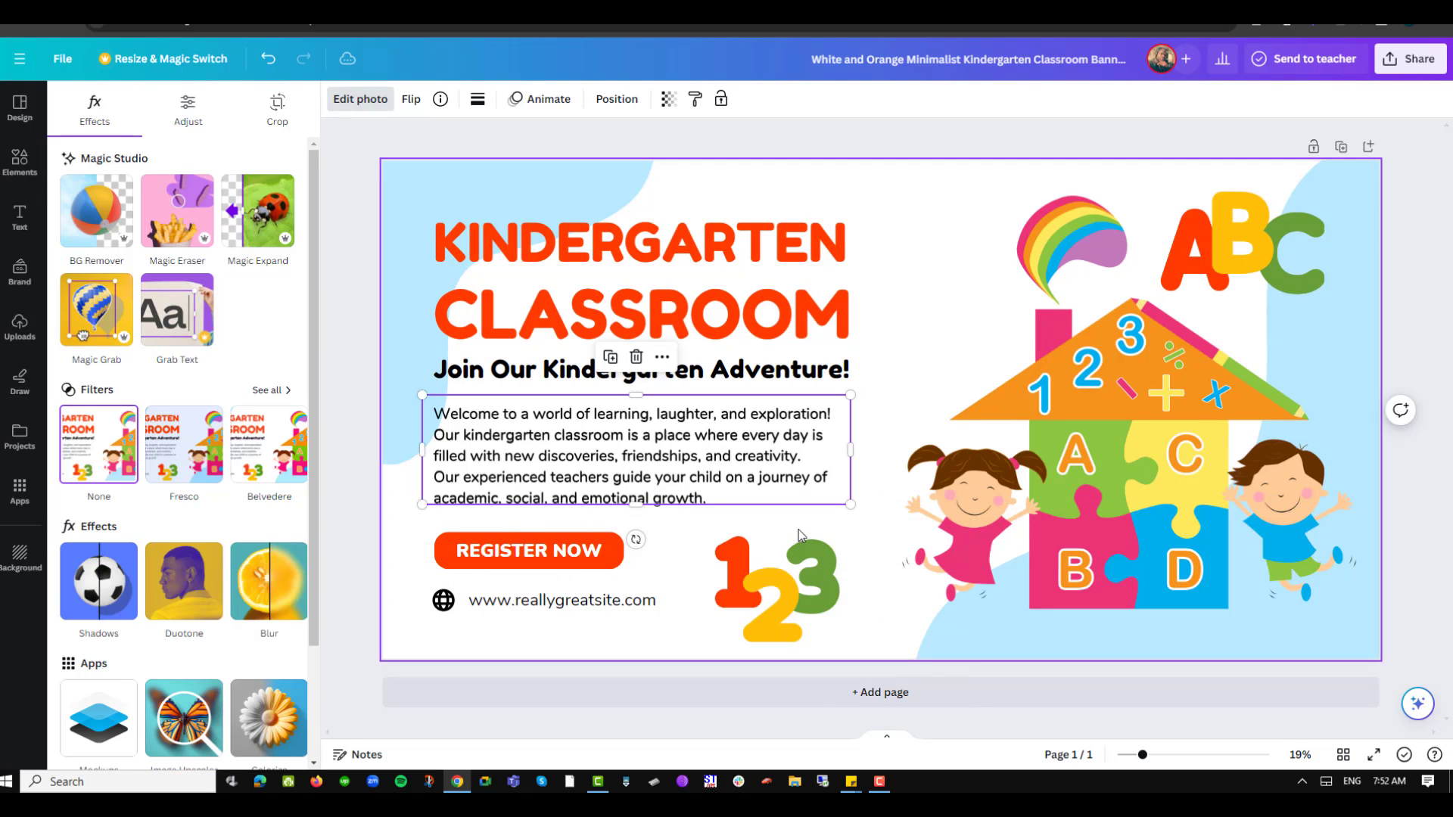
{"action": "left_click", "coordinate": [803, 528]}
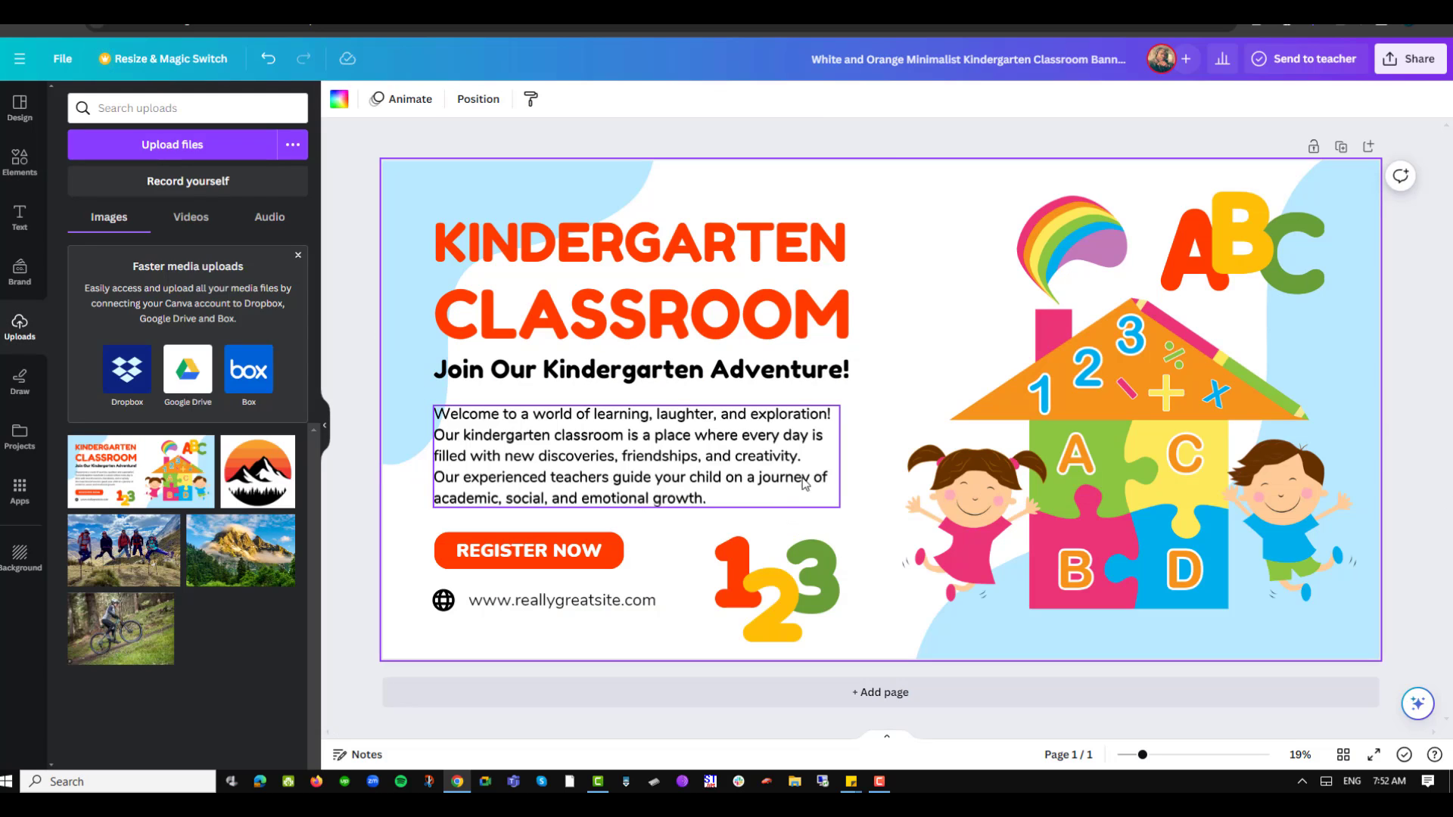
Adjust the cropped image over the welcome paragraph and bring up its photo effects
{"action": "left_click", "coordinate": [839, 435]}
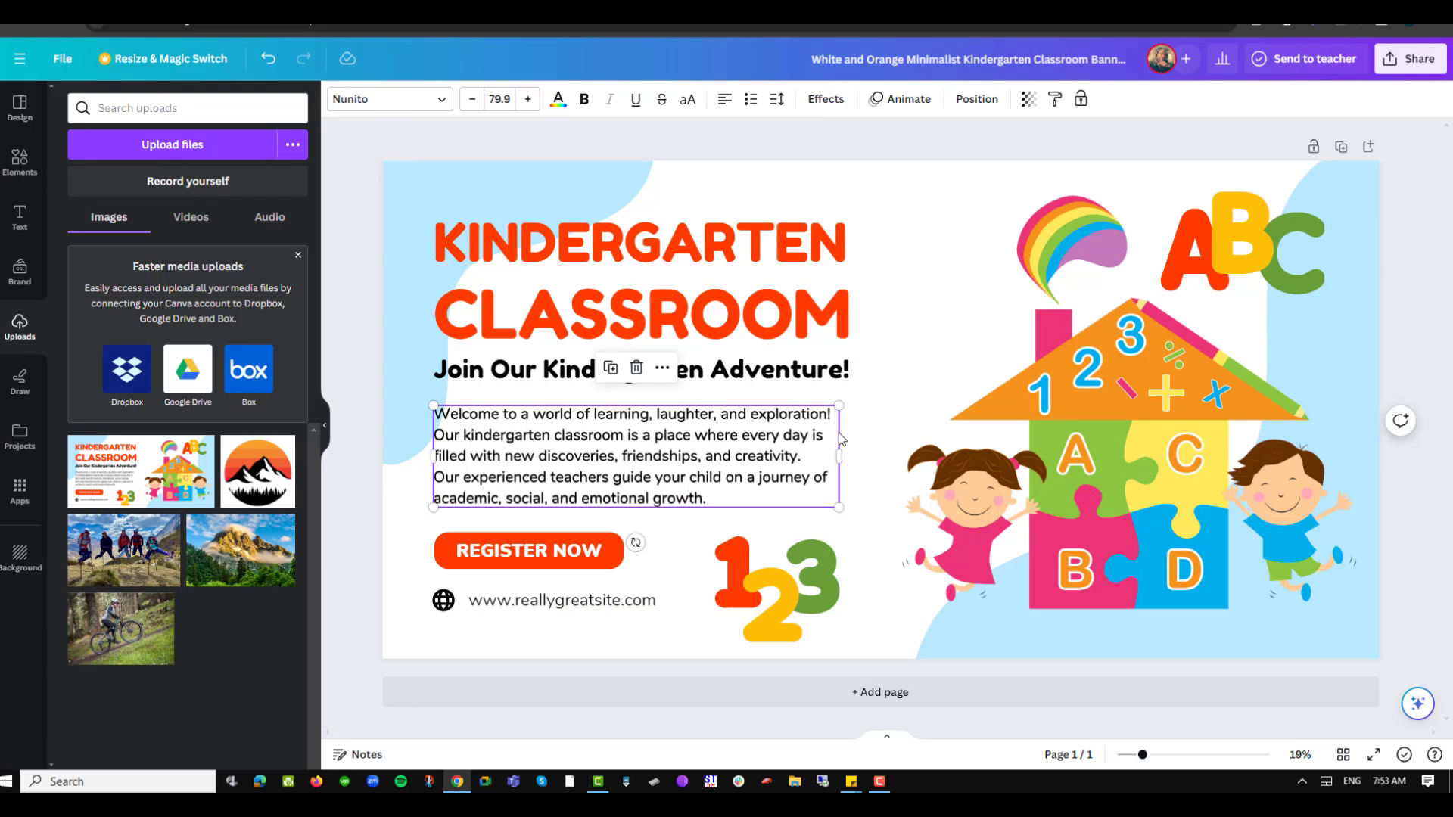
{"action": "left_click_drag", "start_coordinate": [700, 454], "coordinate": [691, 507]}
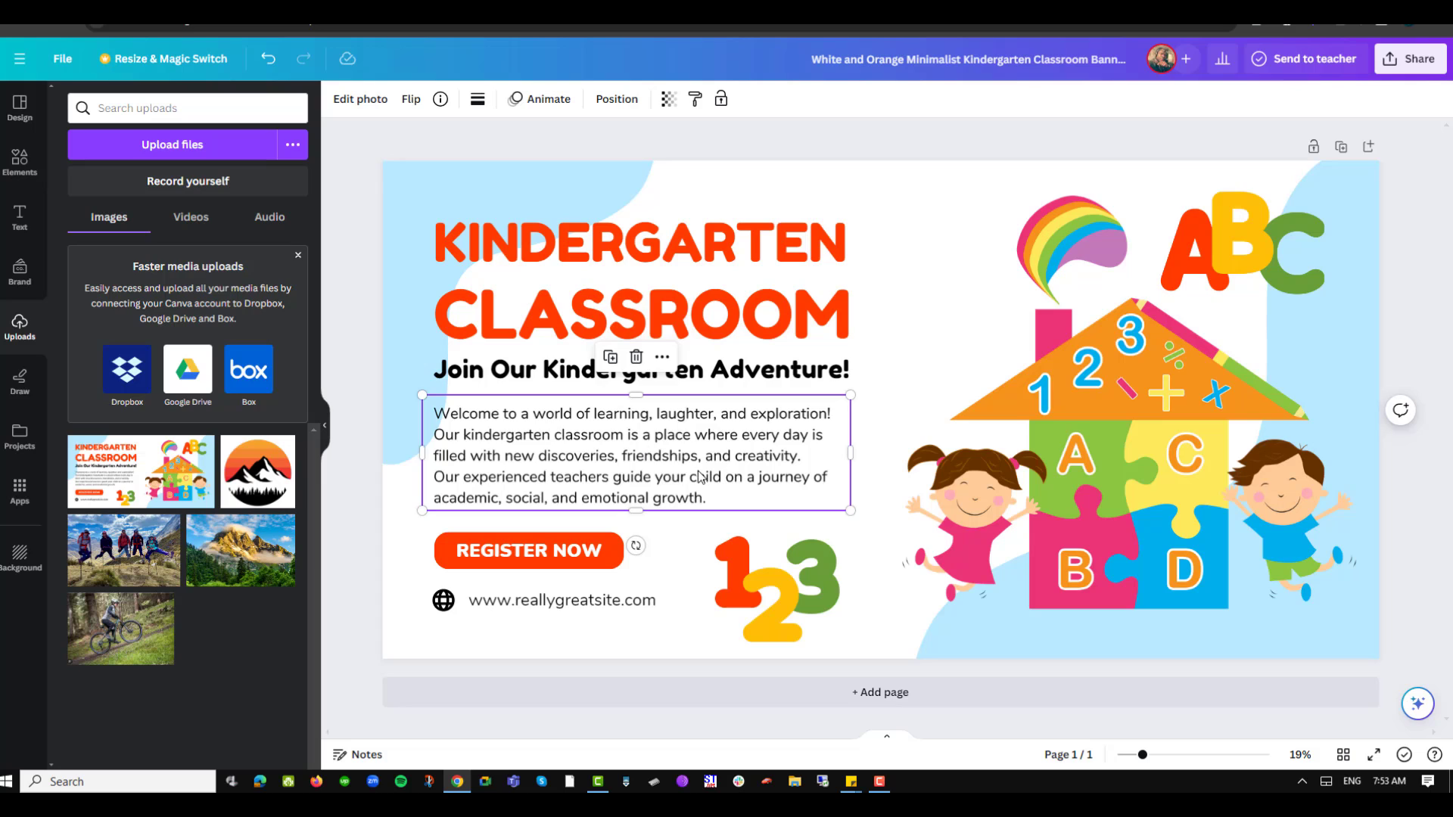
{"action": "left_click", "coordinate": [359, 106]}
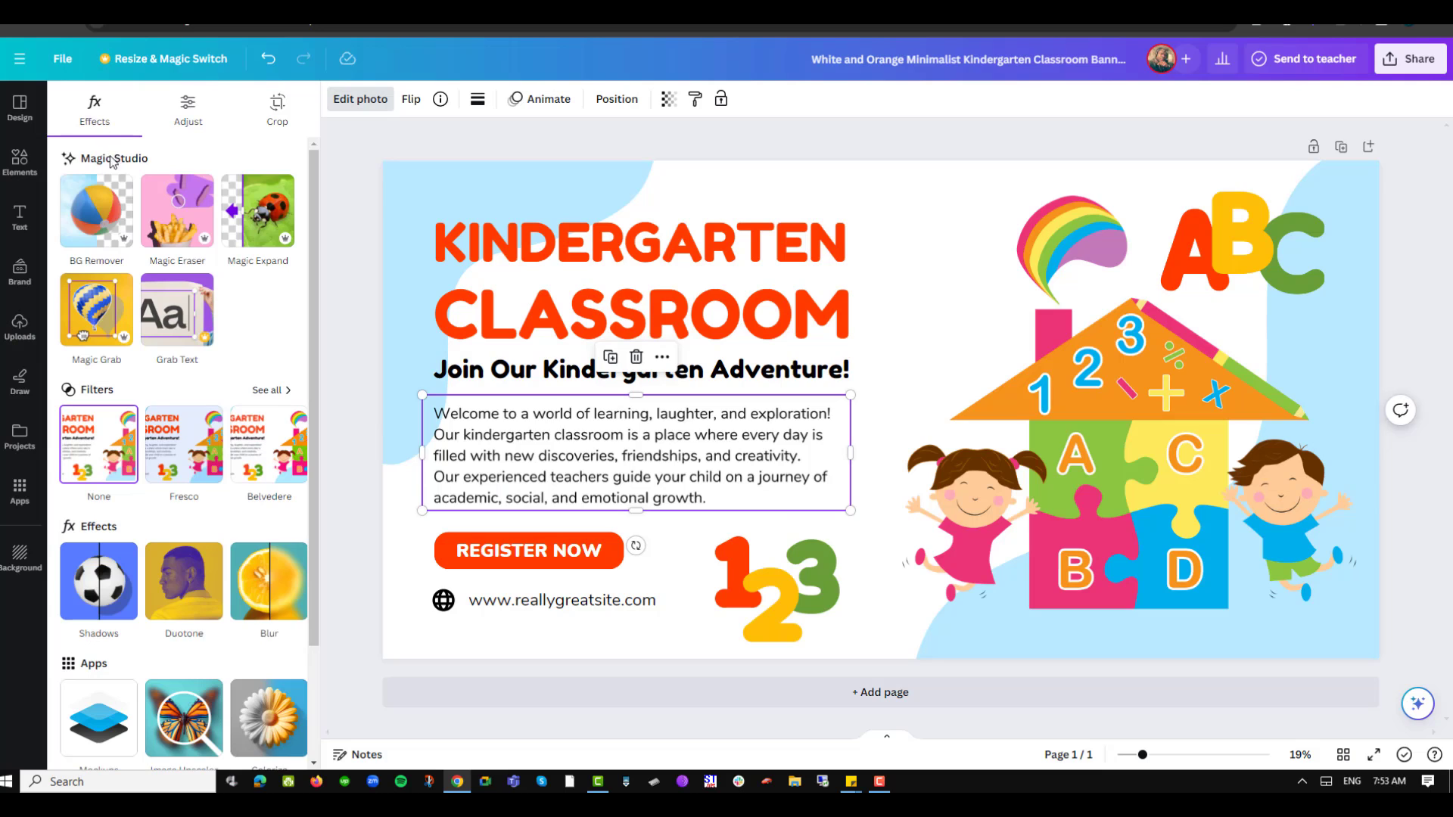
Apply a Whole image Blur at intensity about 13 to the paragraph image
{"action": "left_click", "coordinate": [264, 603]}
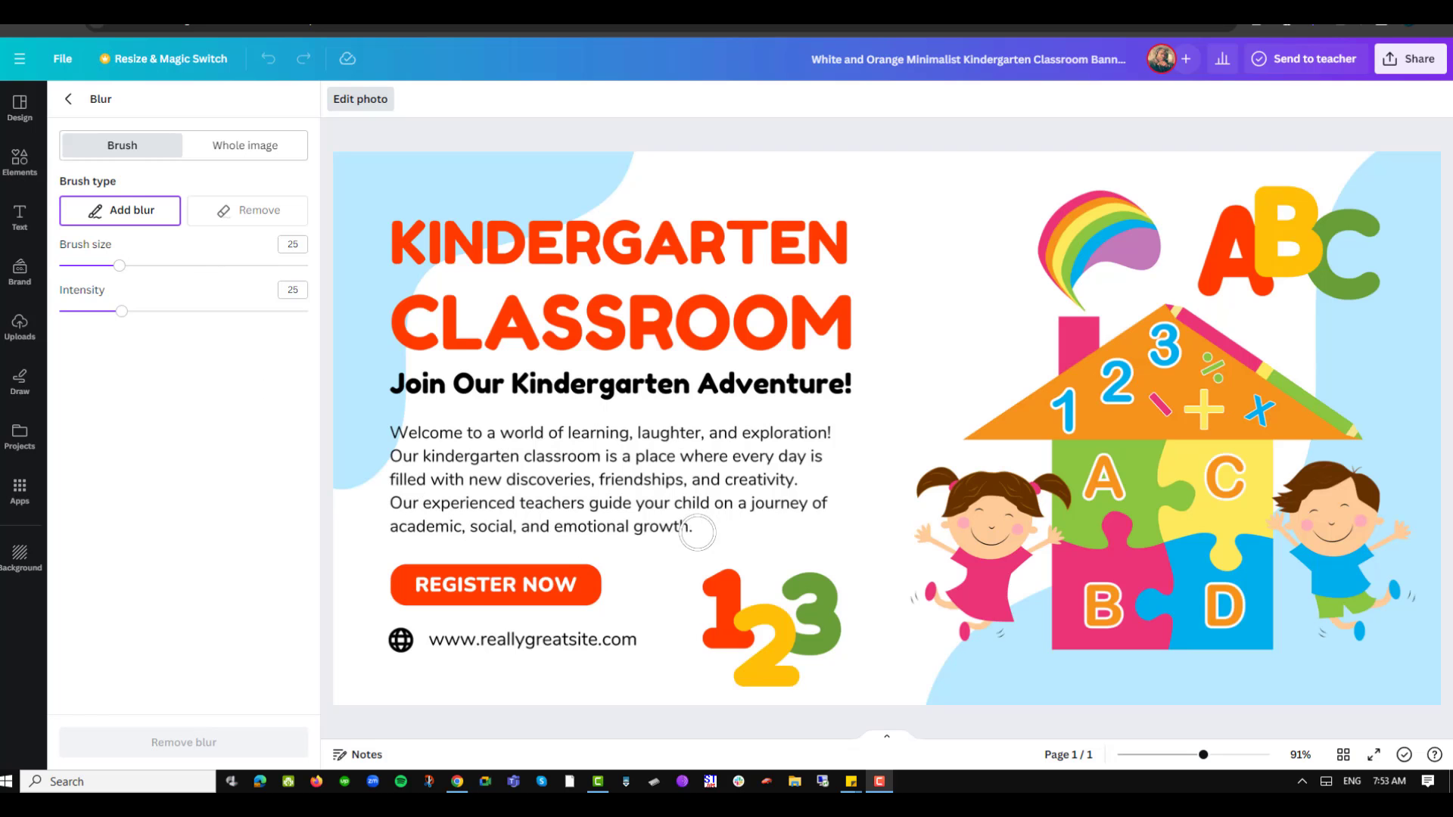
{"action": "left_click", "coordinate": [264, 151]}
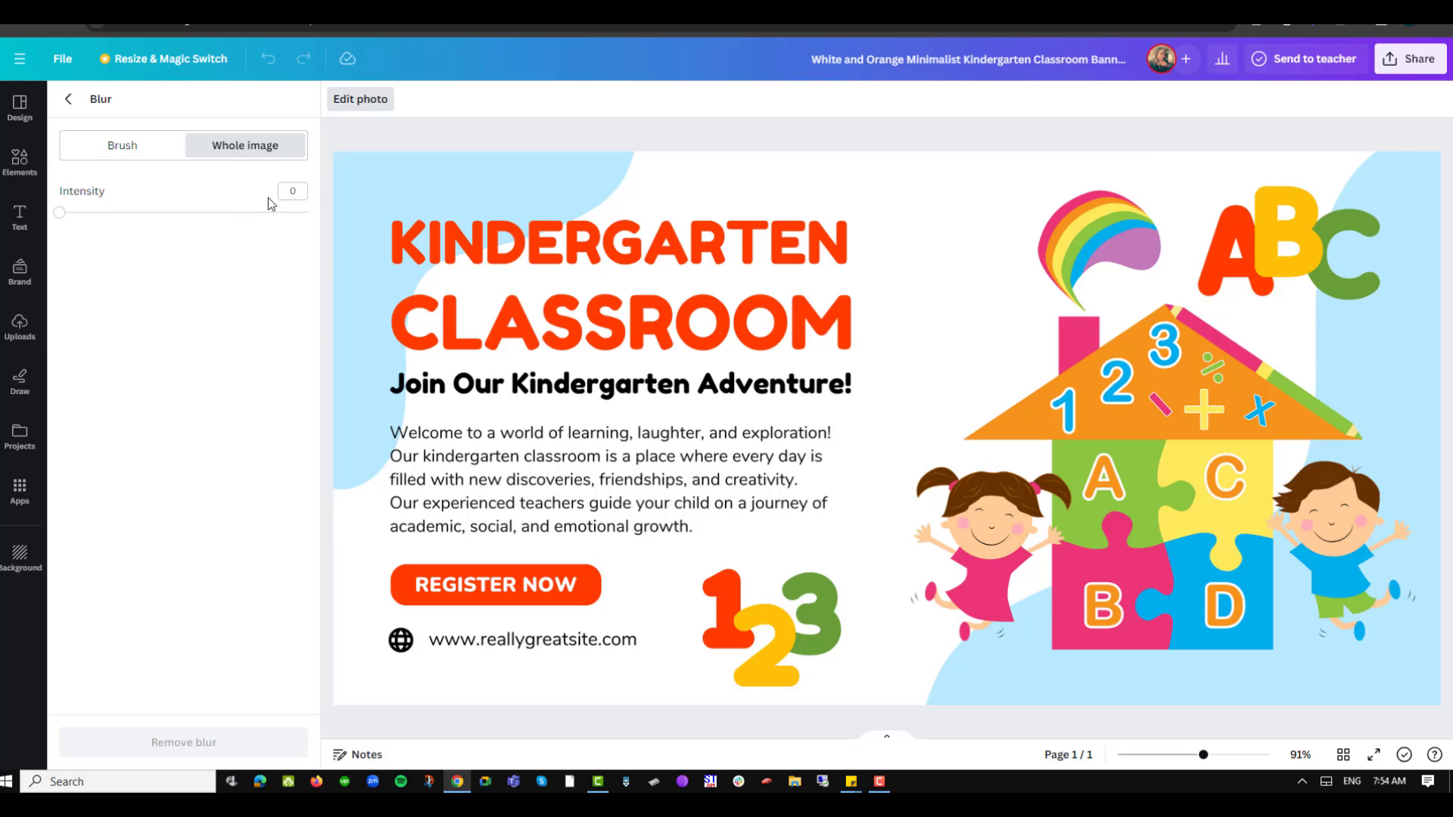
{"action": "left_click", "coordinate": [301, 191]}
{"action": "left_click", "coordinate": [65, 217]}
{"action": "left_click_drag", "start_coordinate": [68, 221], "coordinate": [97, 220]}
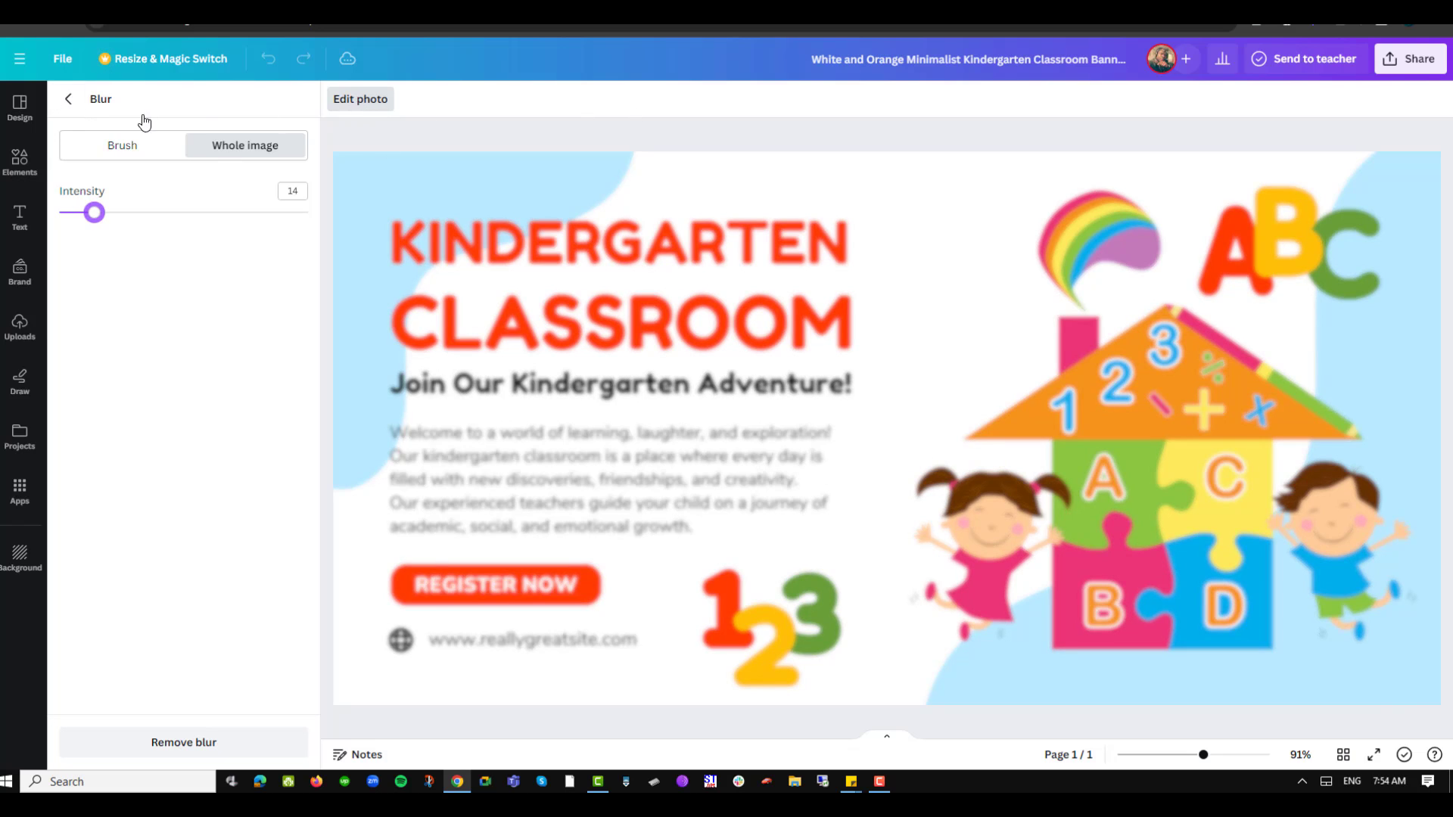
{"action": "left_click", "coordinate": [68, 100]}
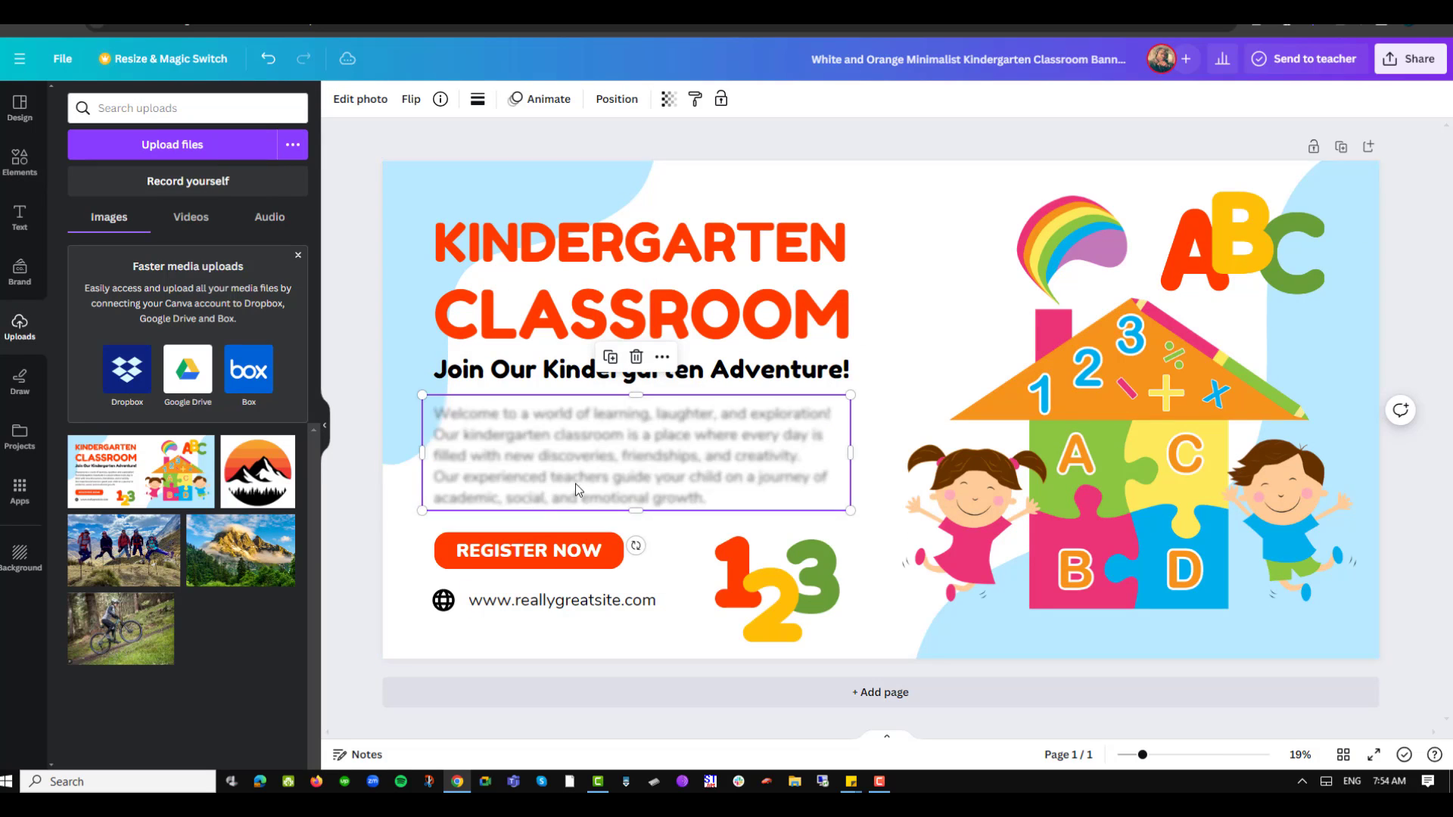
{"action": "left_click", "coordinate": [690, 565]}
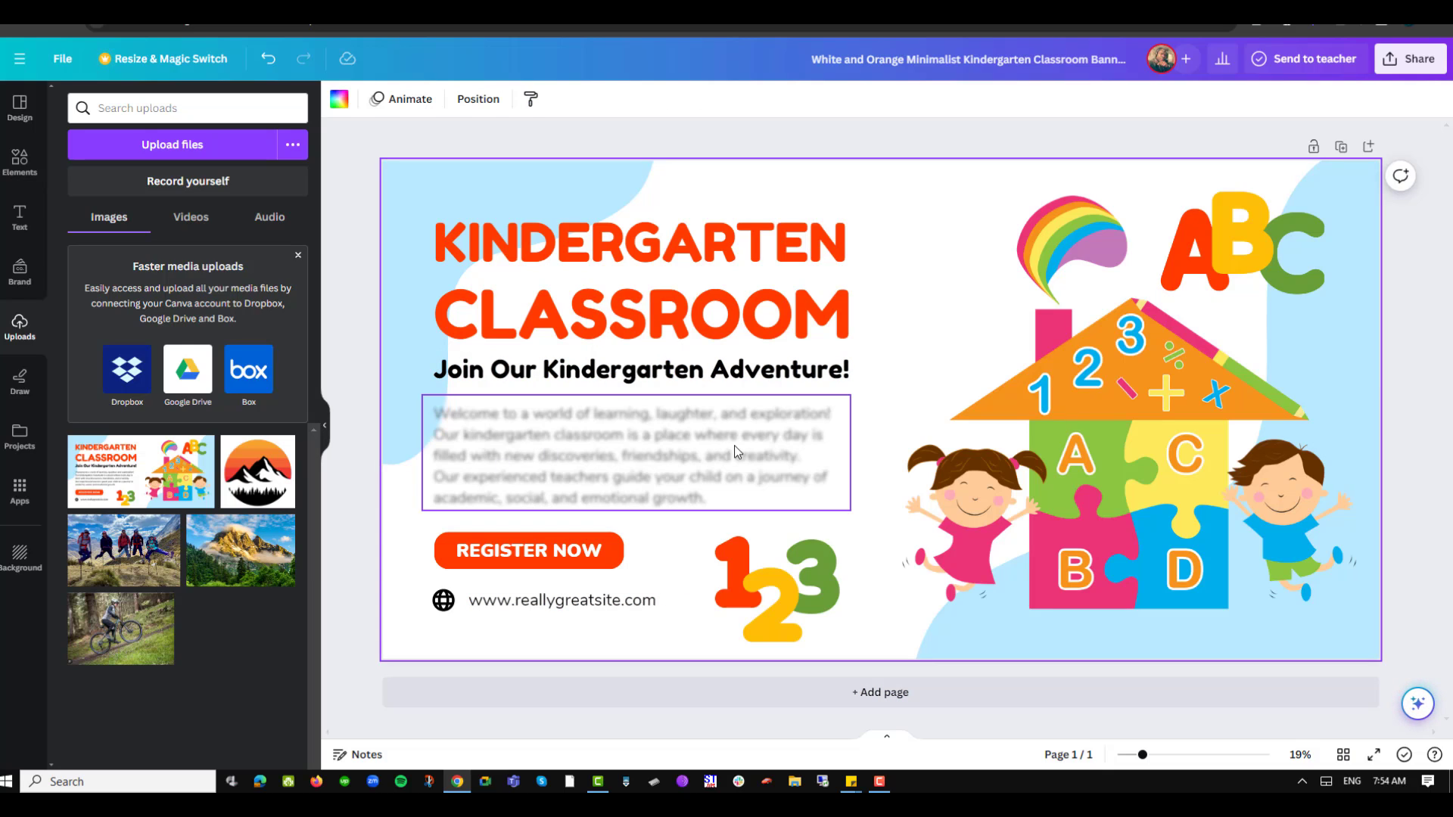